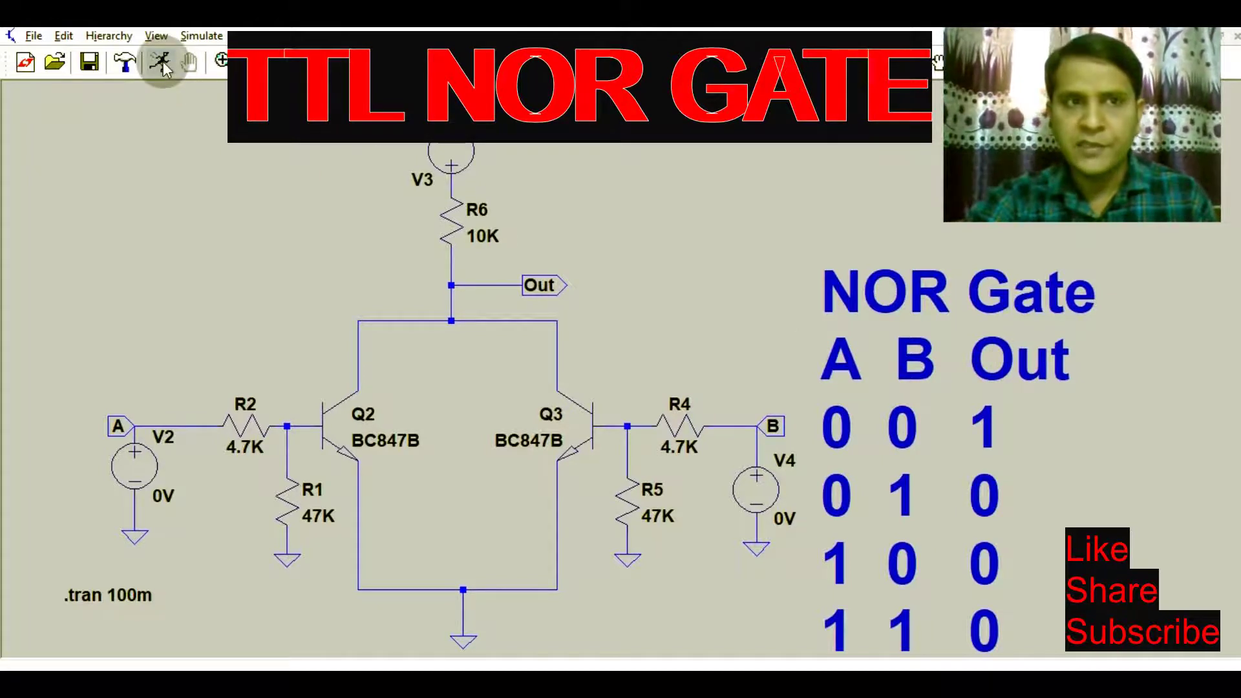
Run the NOR gate simulation and tile the schematic and waveform windows vertically
click(163, 64)
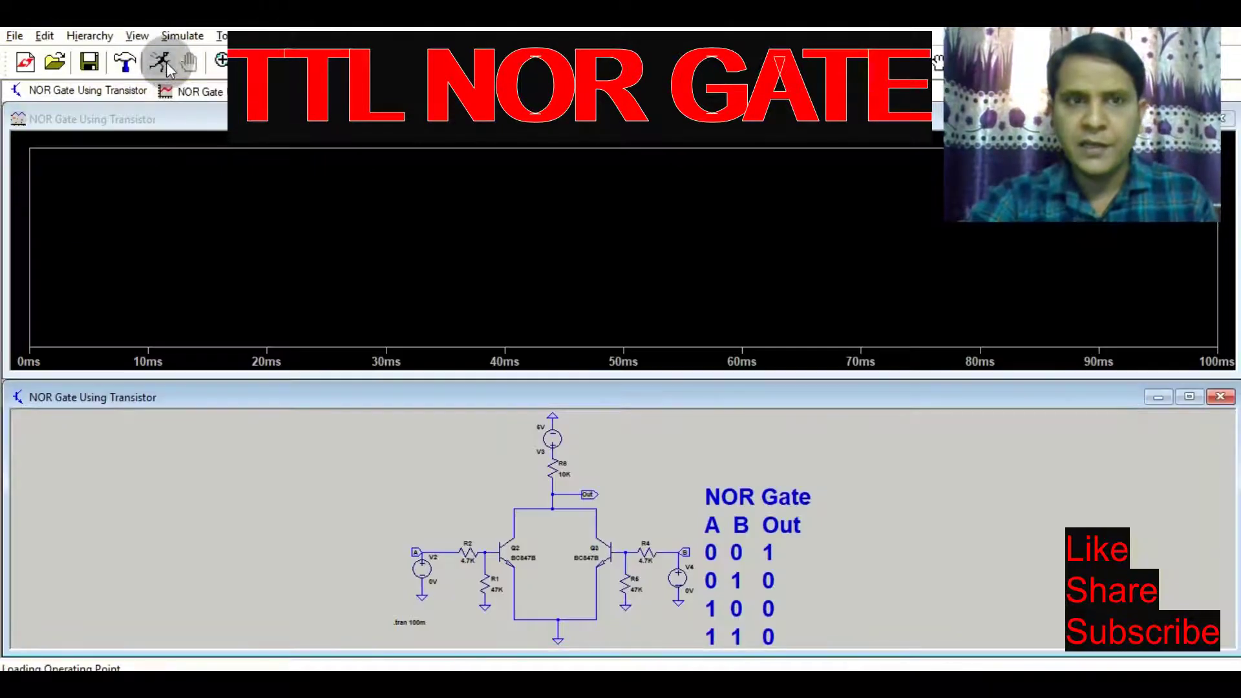
click(268, 35)
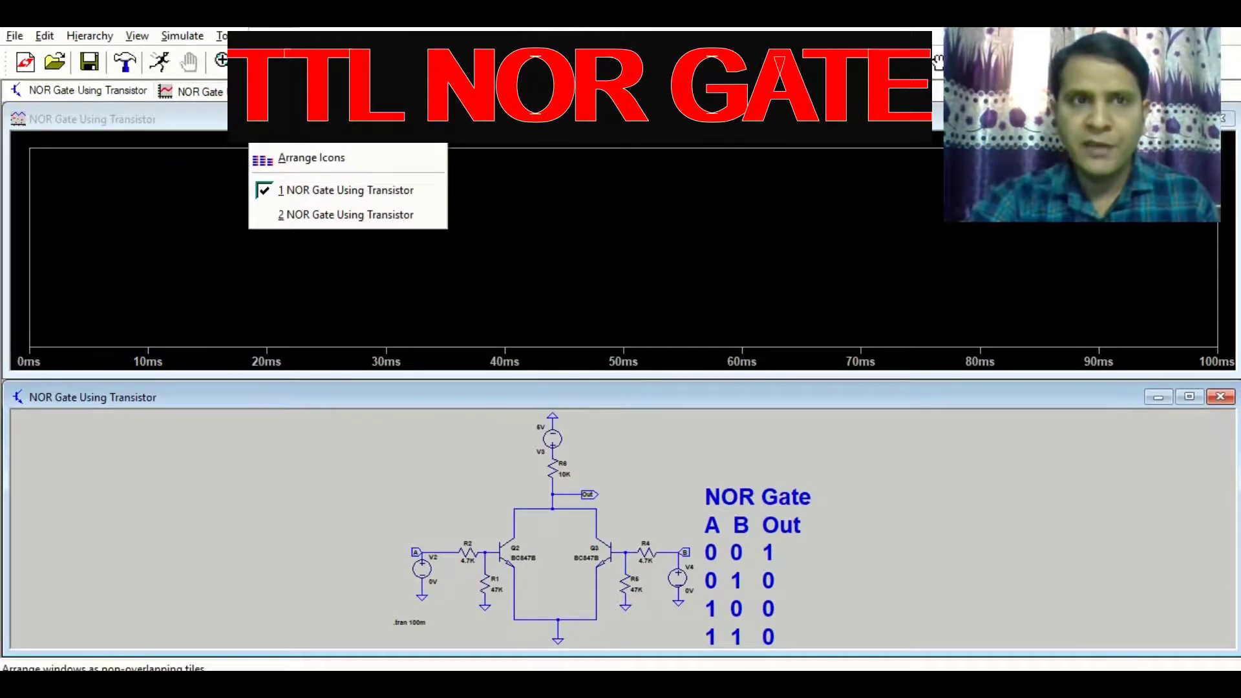
click(310, 134)
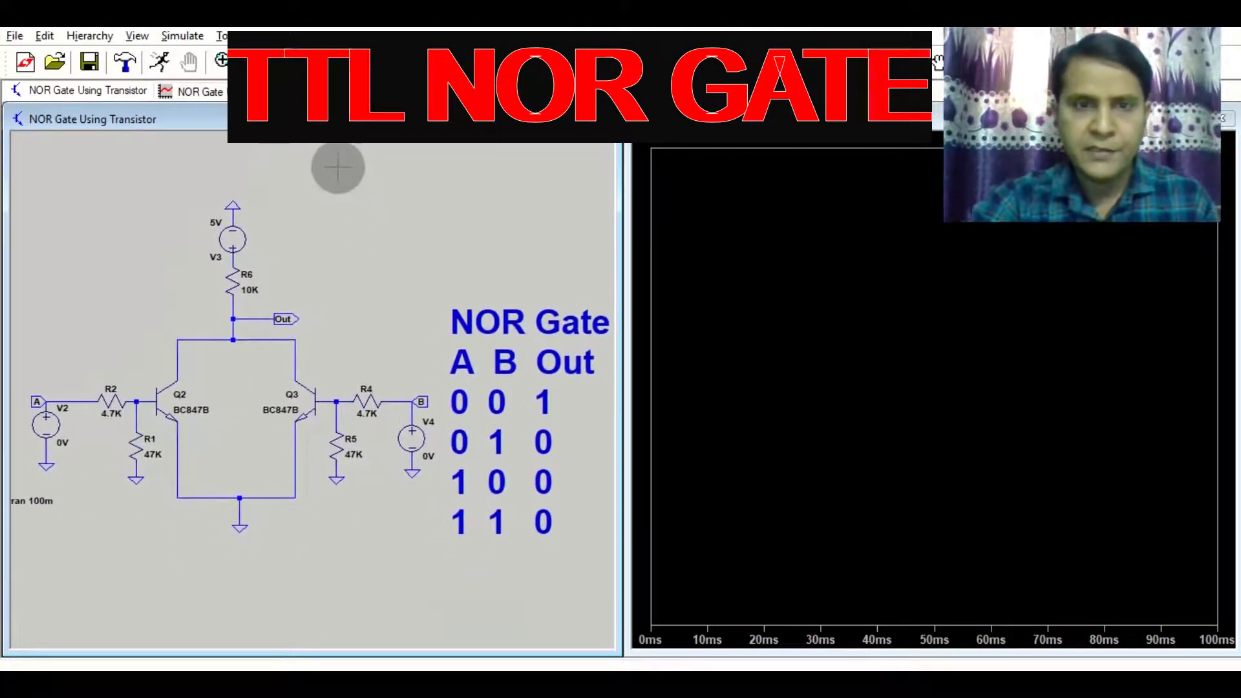
Add two more plot panes so the waveform window has three panes
click(889, 279)
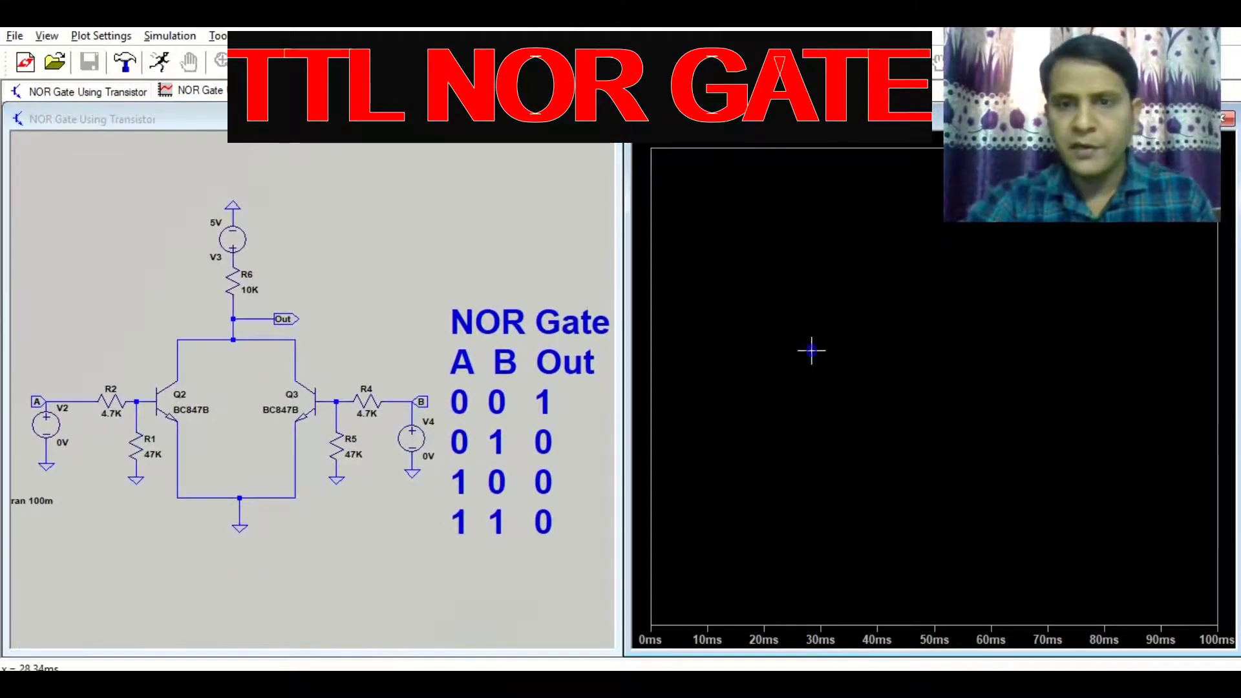
right_click(812, 351)
click(855, 462)
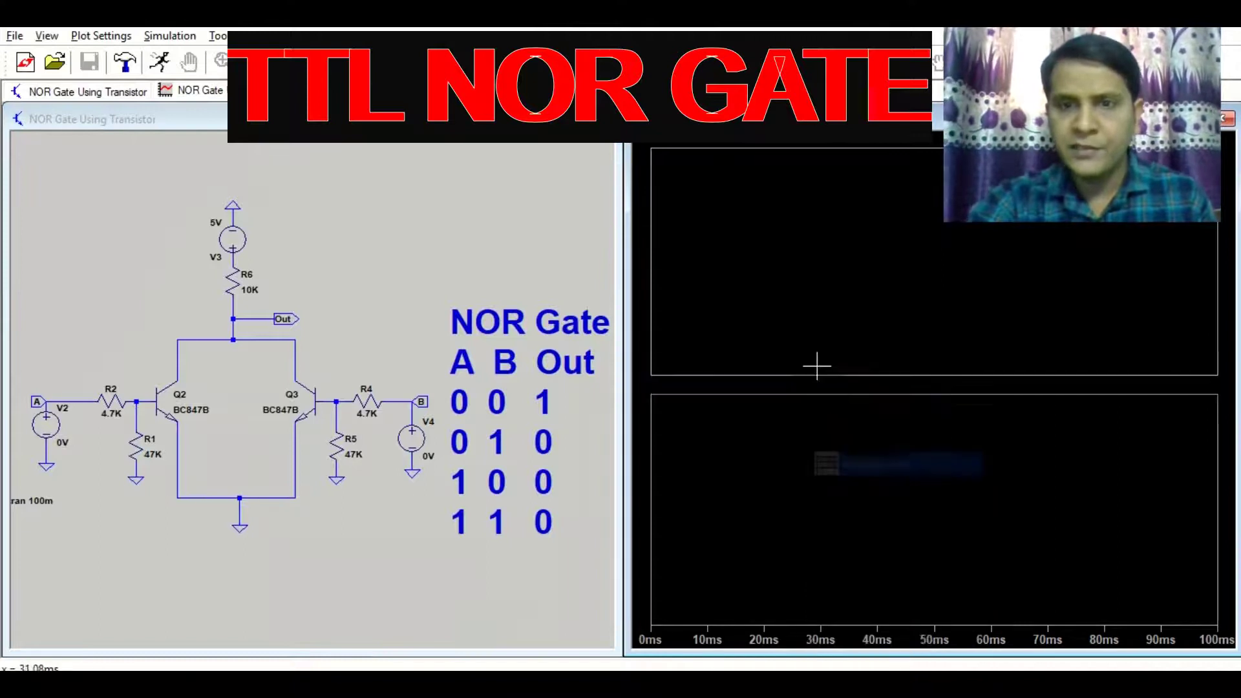
right_click(772, 257)
click(834, 362)
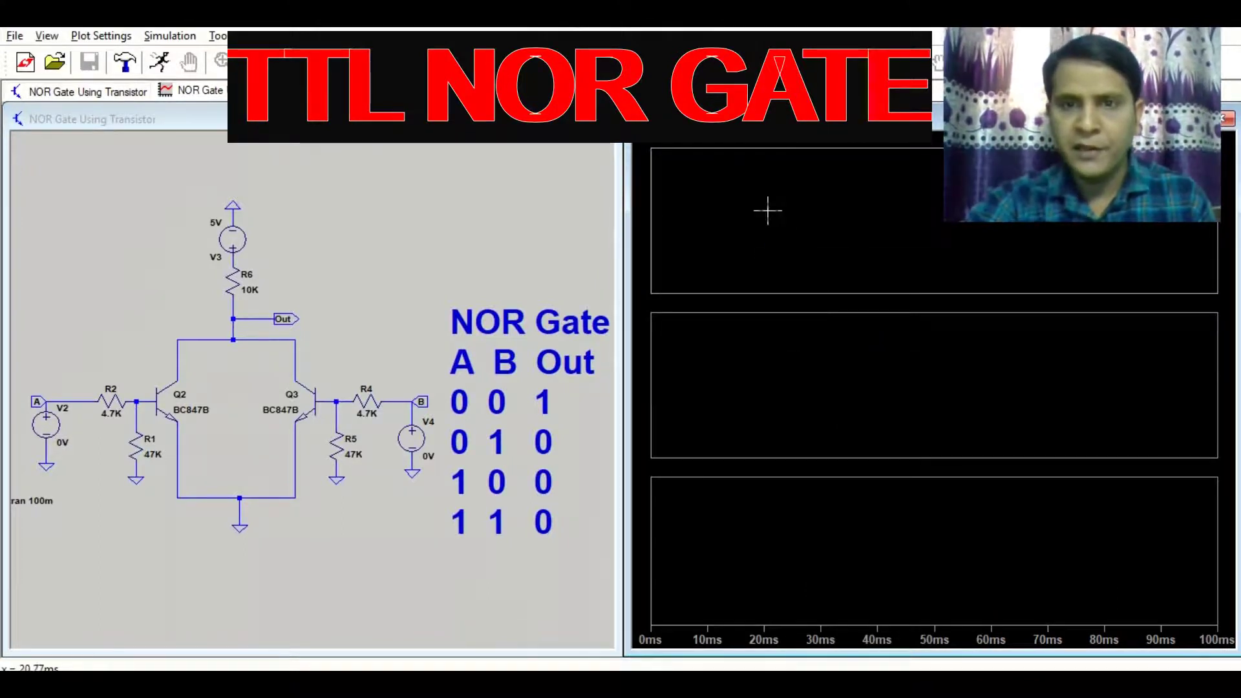
Probe input A, input B and Out, one voltage in each pane
click(38, 402)
click(751, 416)
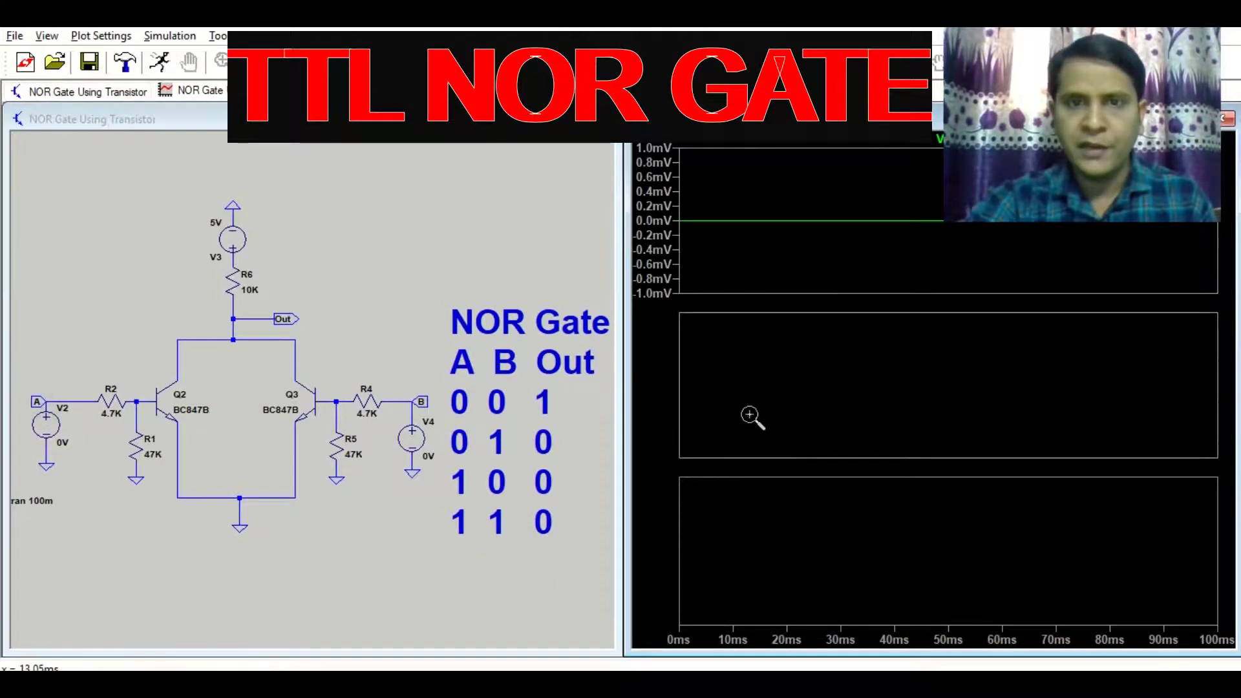
click(423, 402)
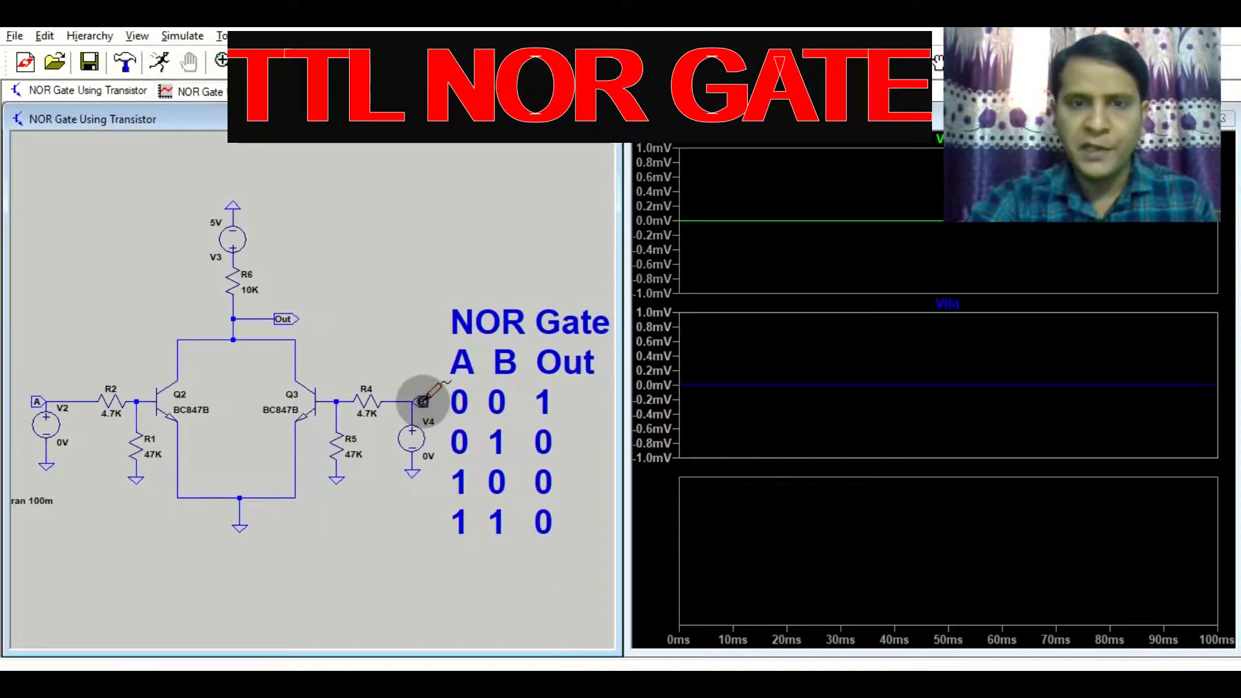
click(789, 554)
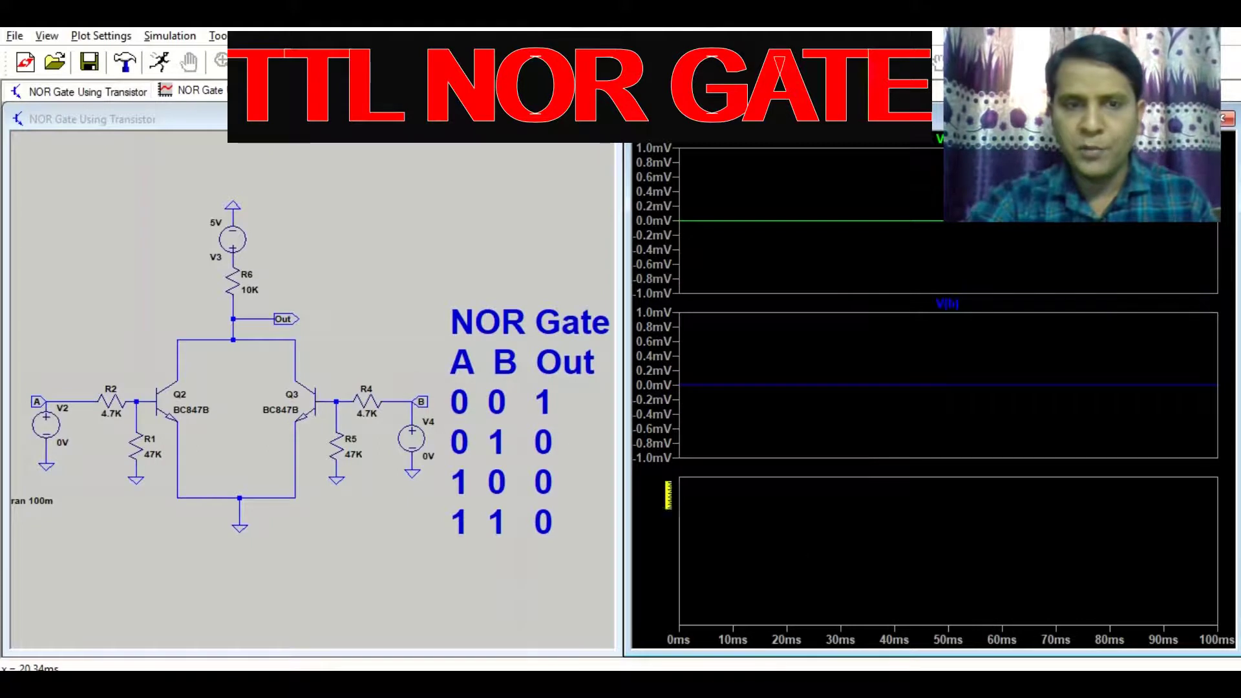
click(283, 318)
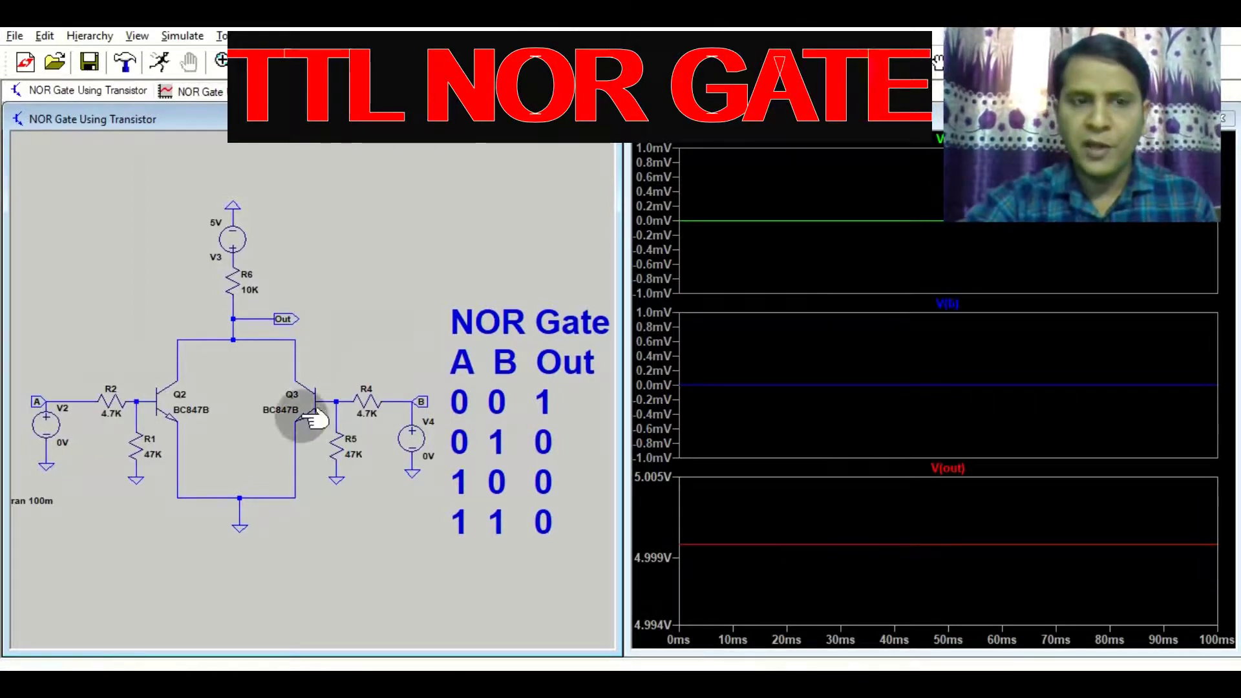
Rename input net B to 5V and rerun the simulation
right_click(422, 404)
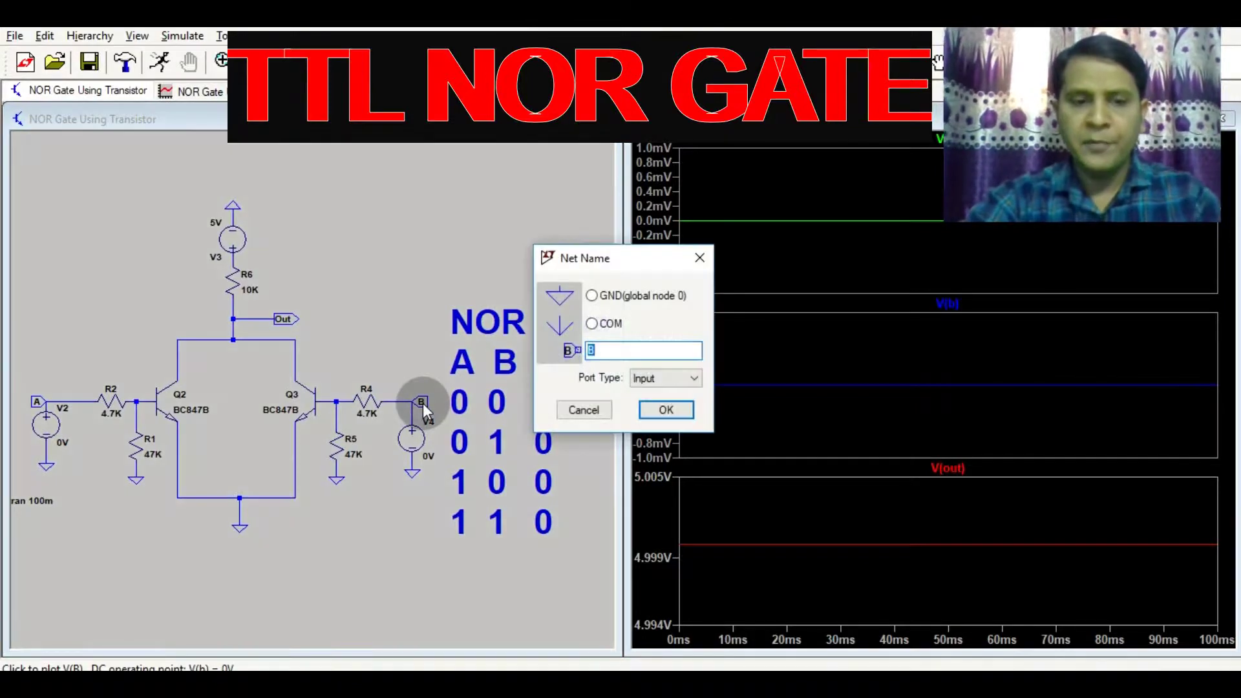
text(5V)
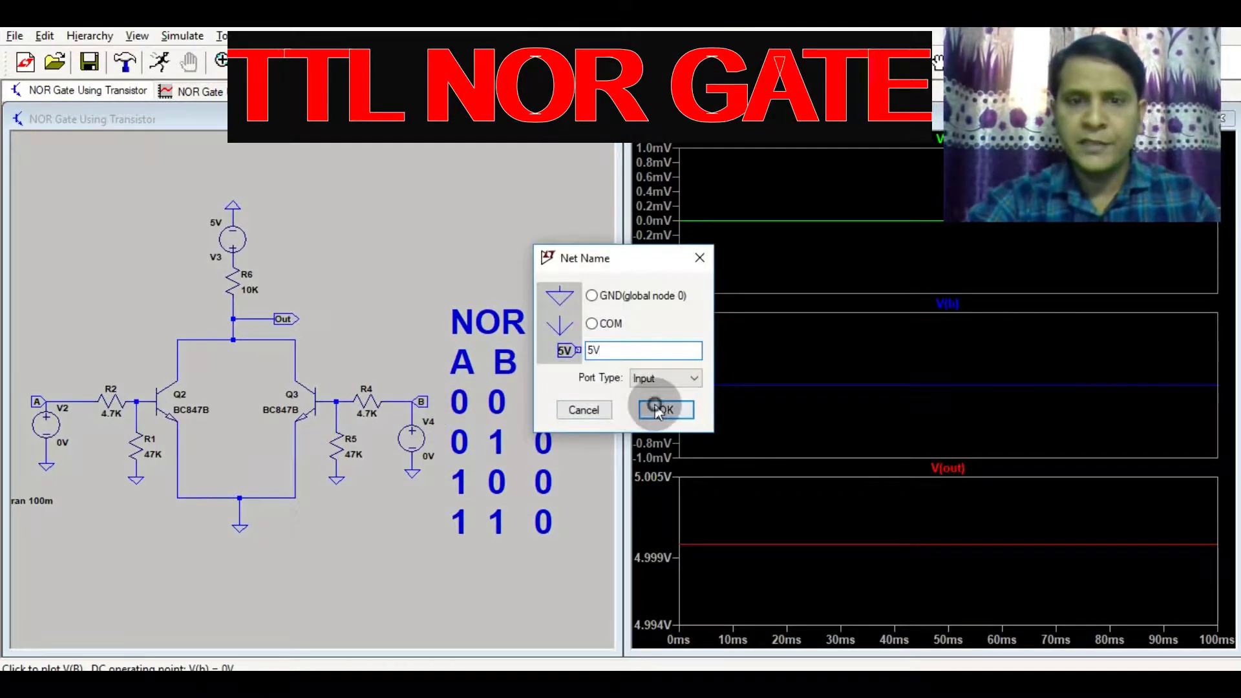
click(657, 411)
click(157, 55)
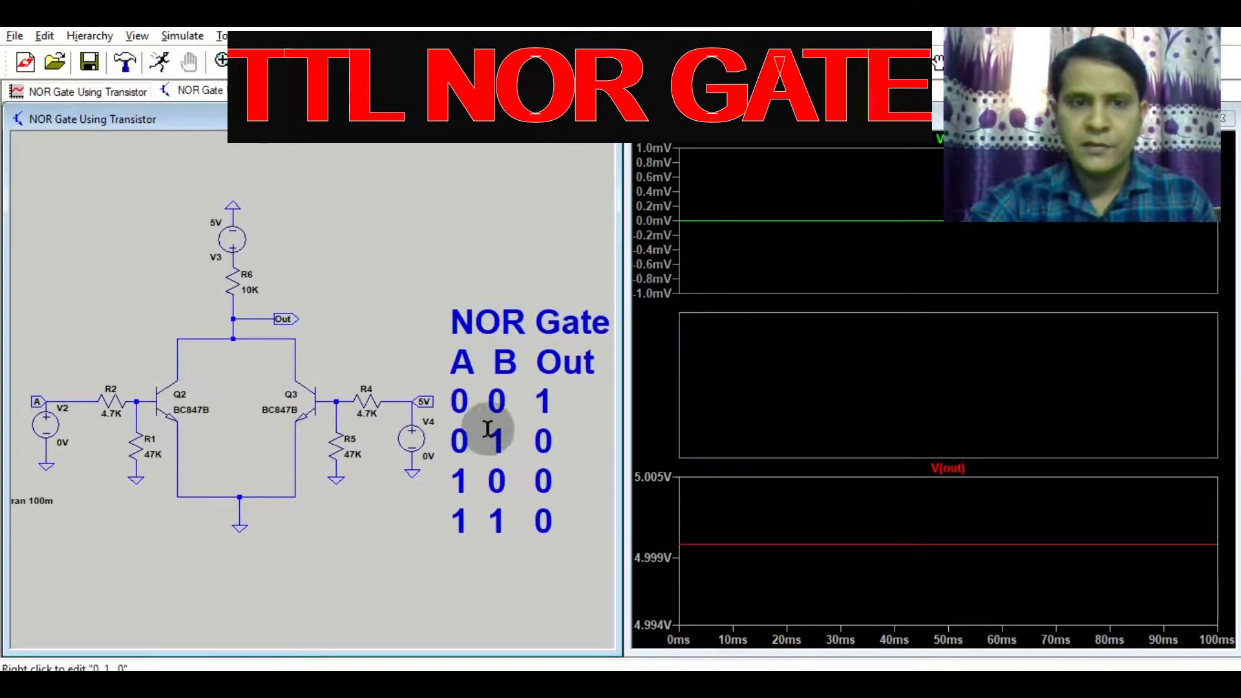
Set voltage source V4 to a DC value of 5V and rerun the simulation
right_click(410, 436)
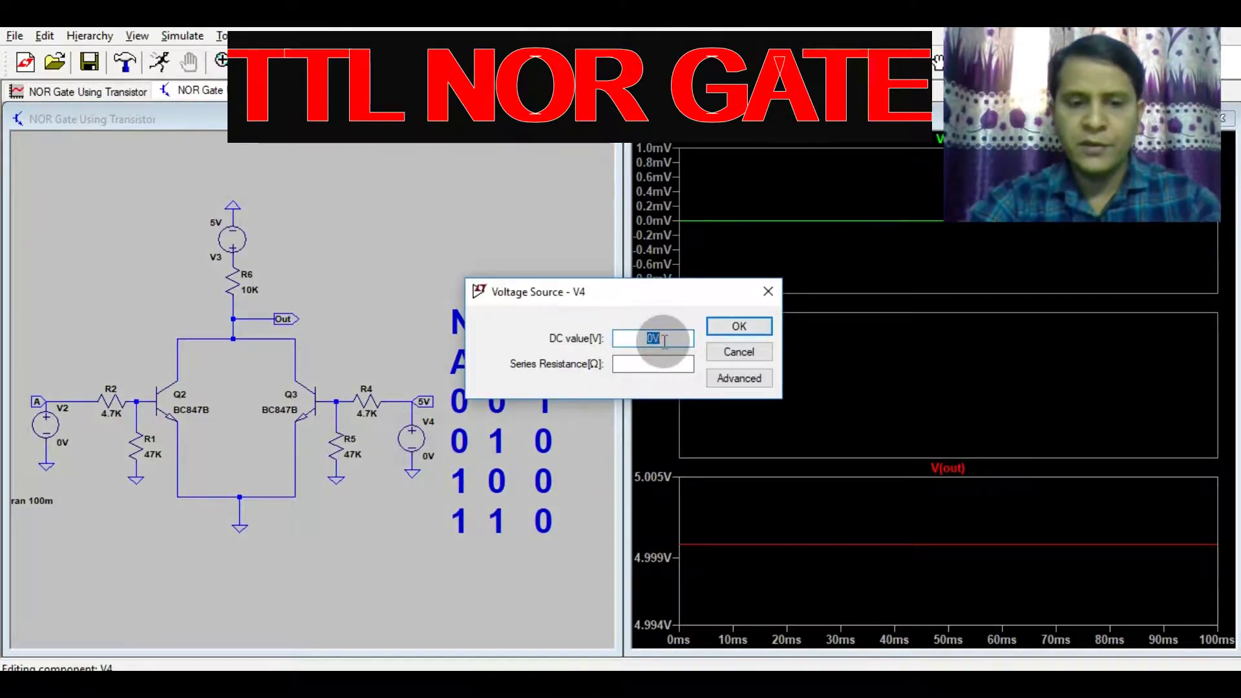
text(5V)
click(740, 327)
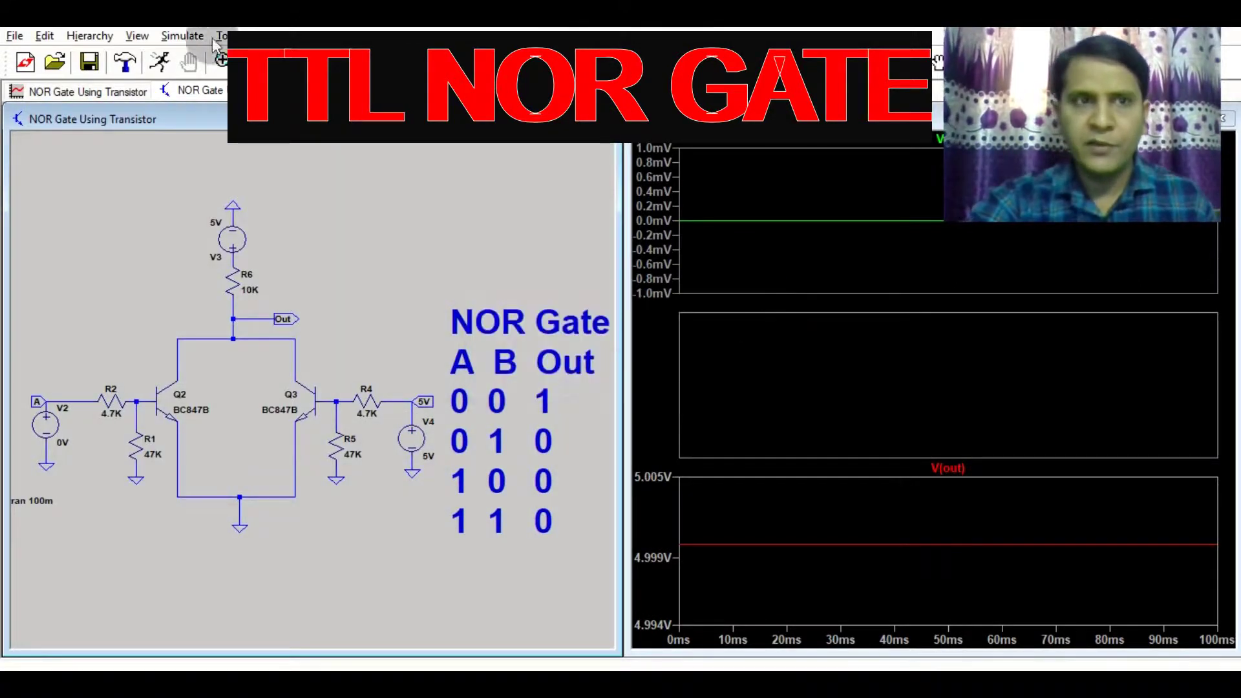
click(159, 61)
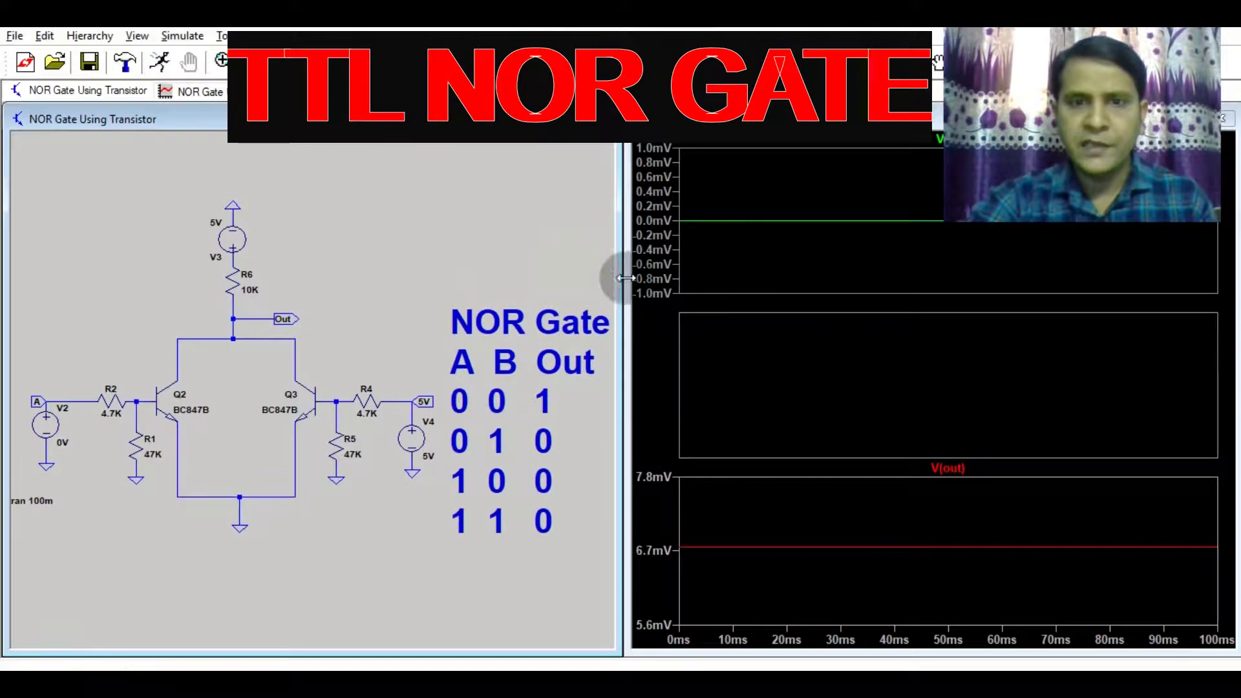
Plot the 5V net in the middle pane and input A again, showing B at 5 V
click(793, 379)
click(421, 403)
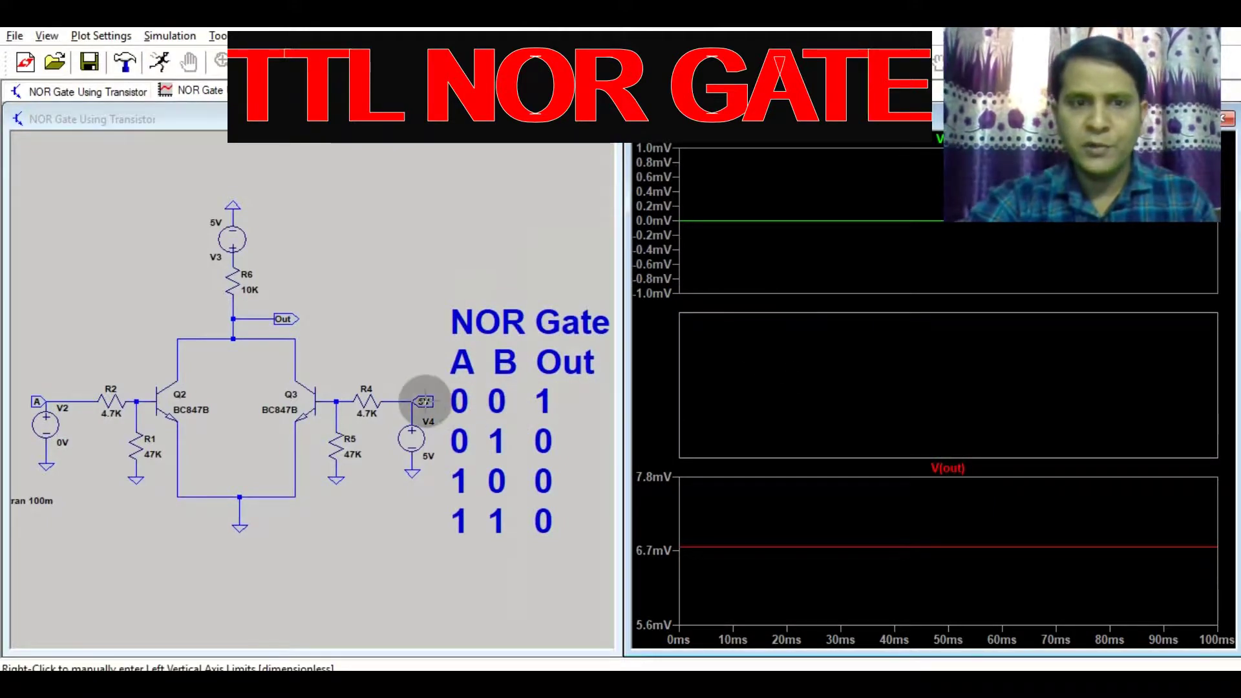
click(39, 402)
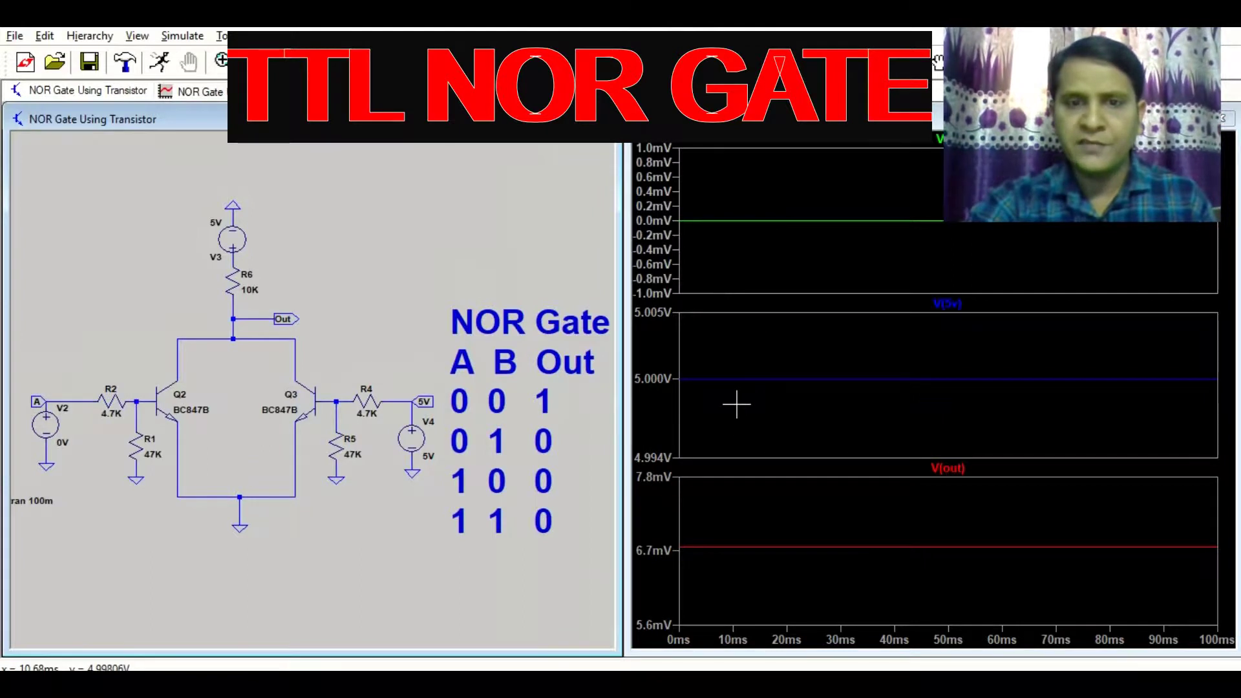
click(759, 537)
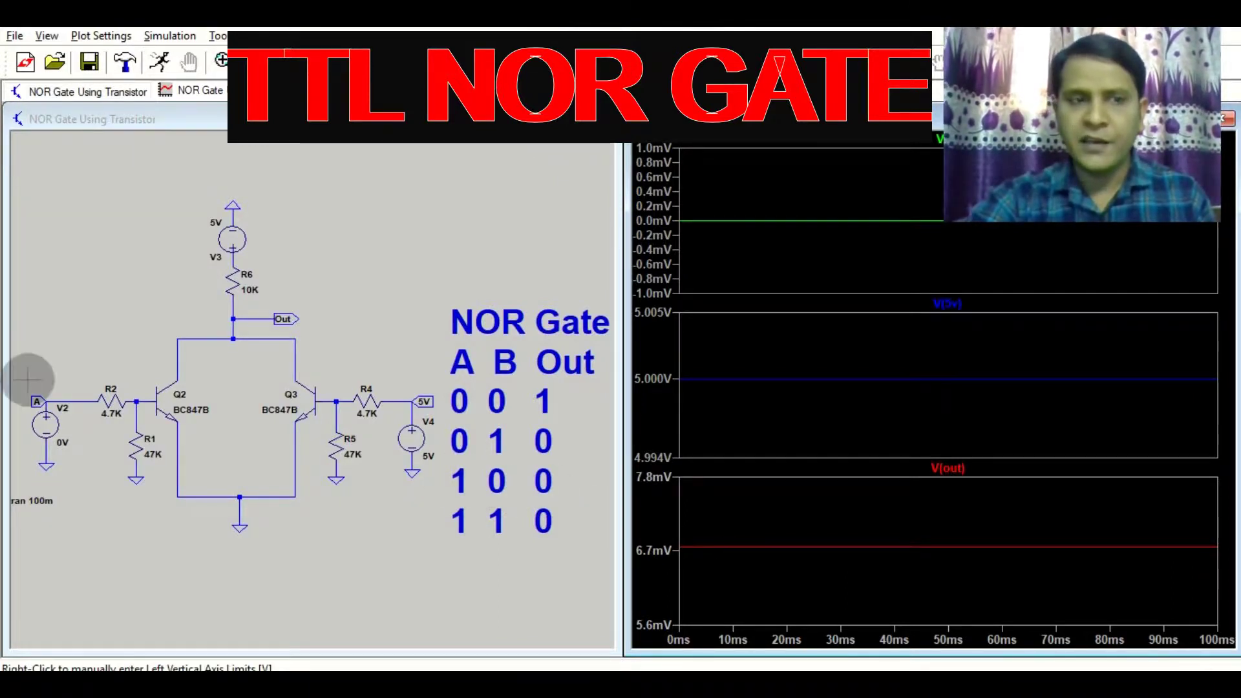
Set V2 to 5V and V4 to 0V, then rerun the 1-0 input case
right_click(41, 421)
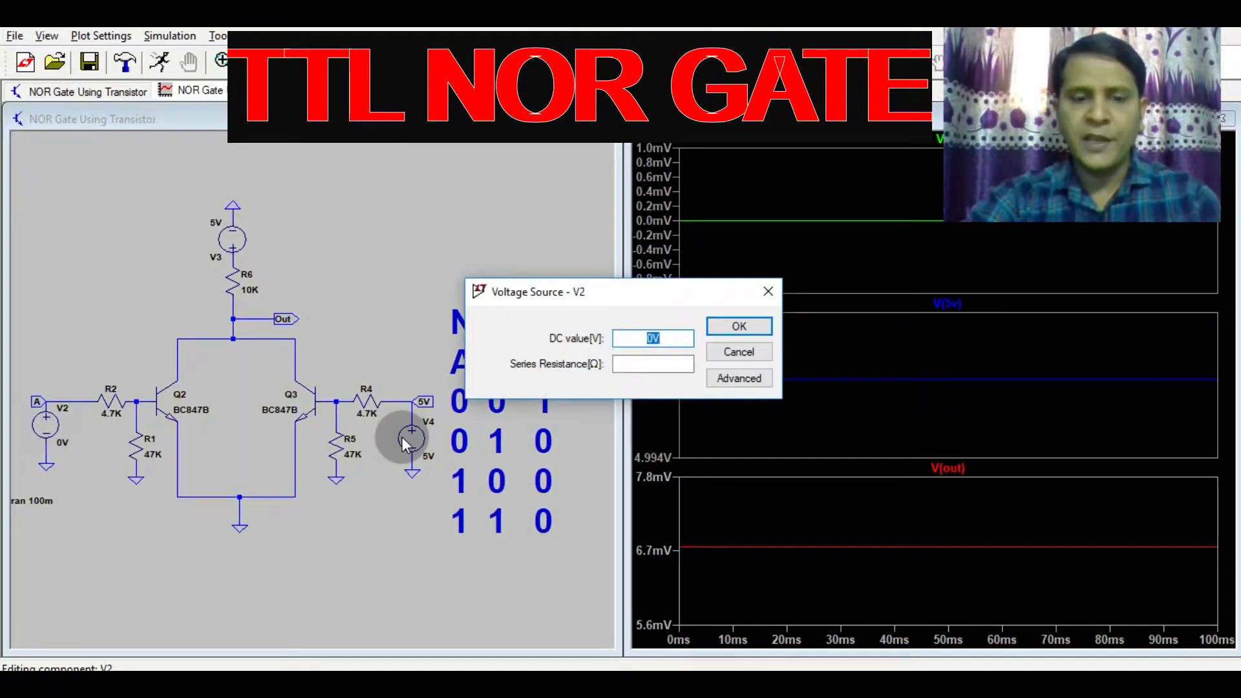
text(5V)
click(739, 326)
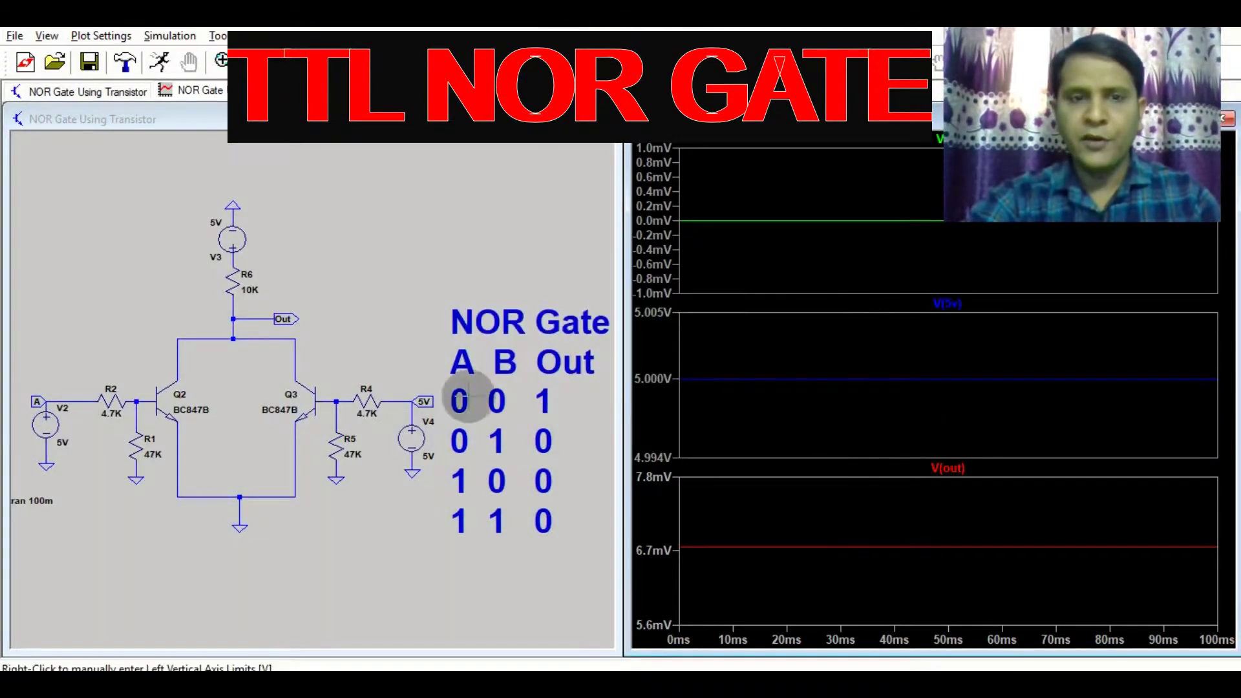
right_click(414, 437)
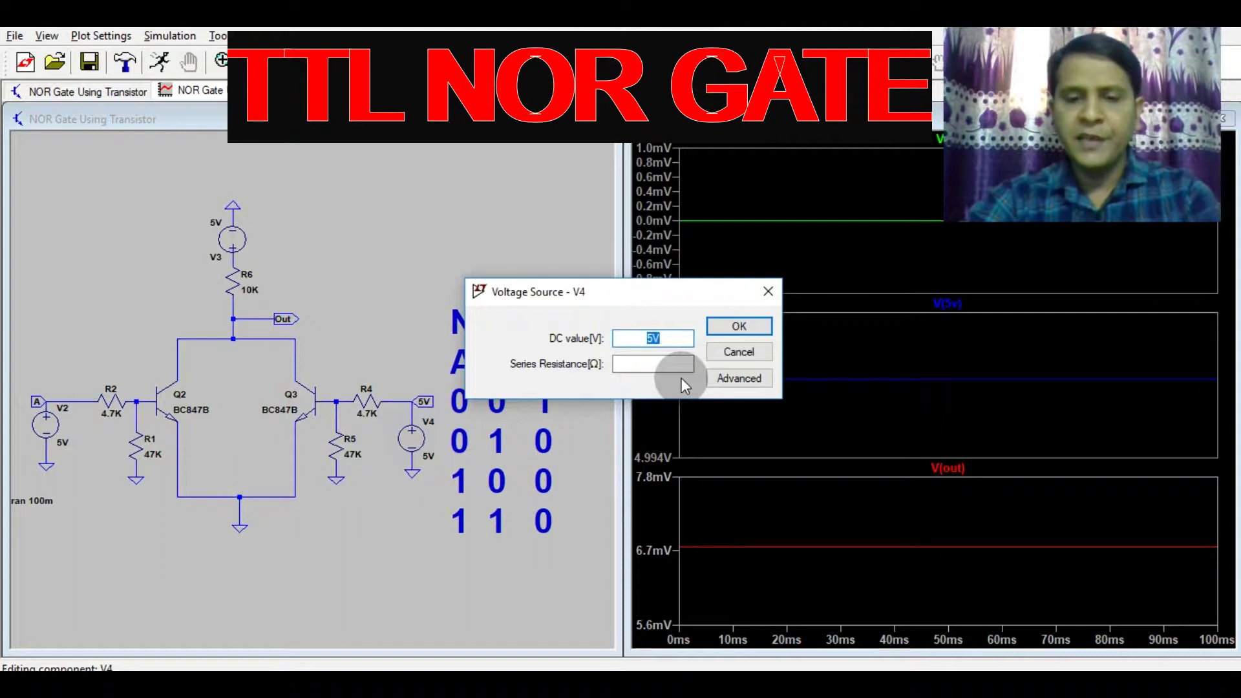
text(0V)
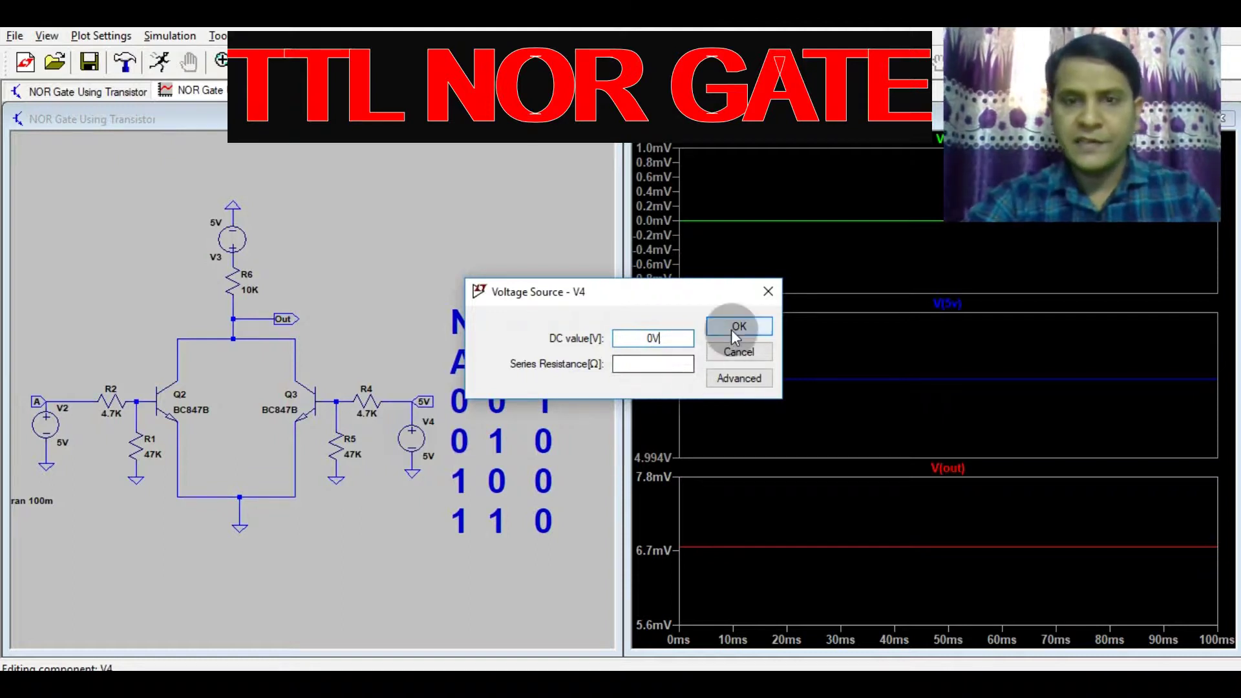
click(731, 328)
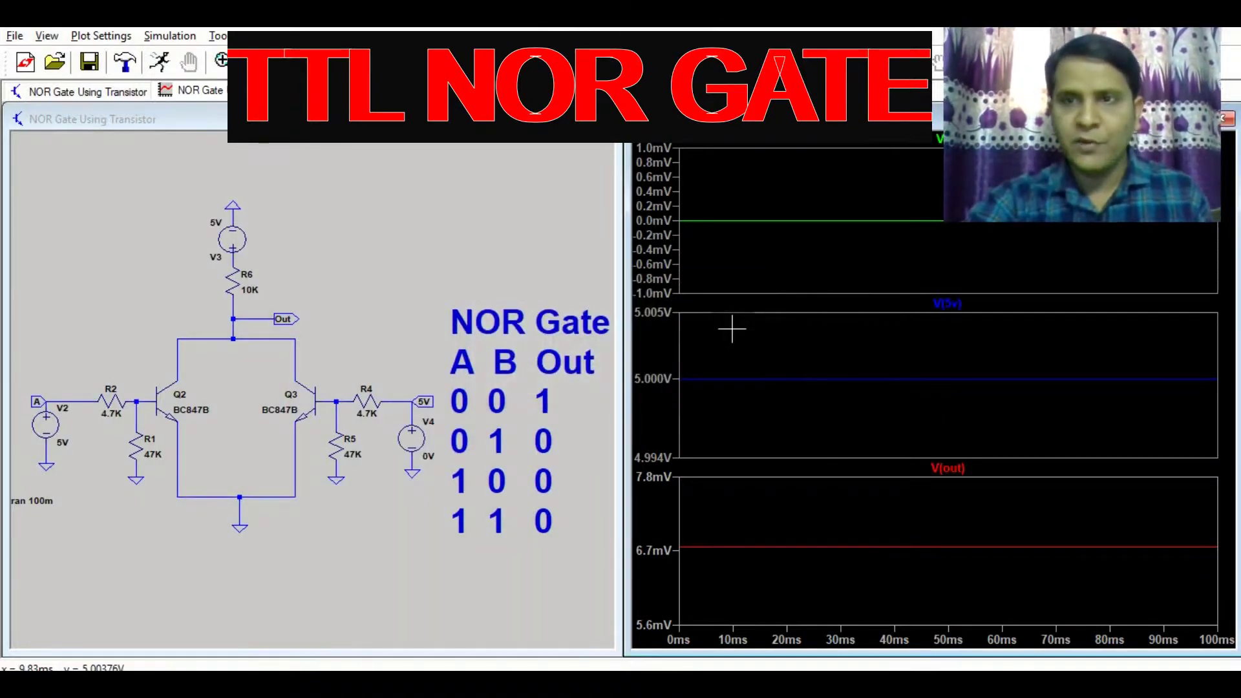
click(161, 63)
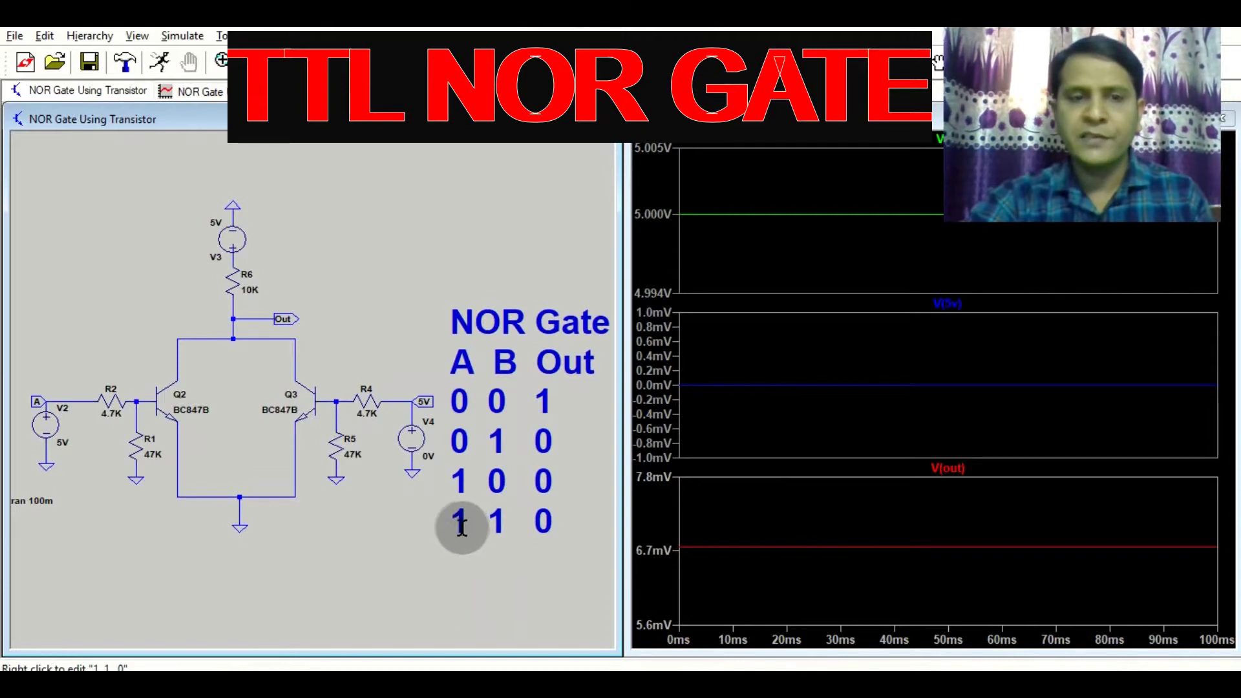
Change V4 back to 5V and rerun the 1-1 case, giving Out near 5.5 mV
right_click(427, 417)
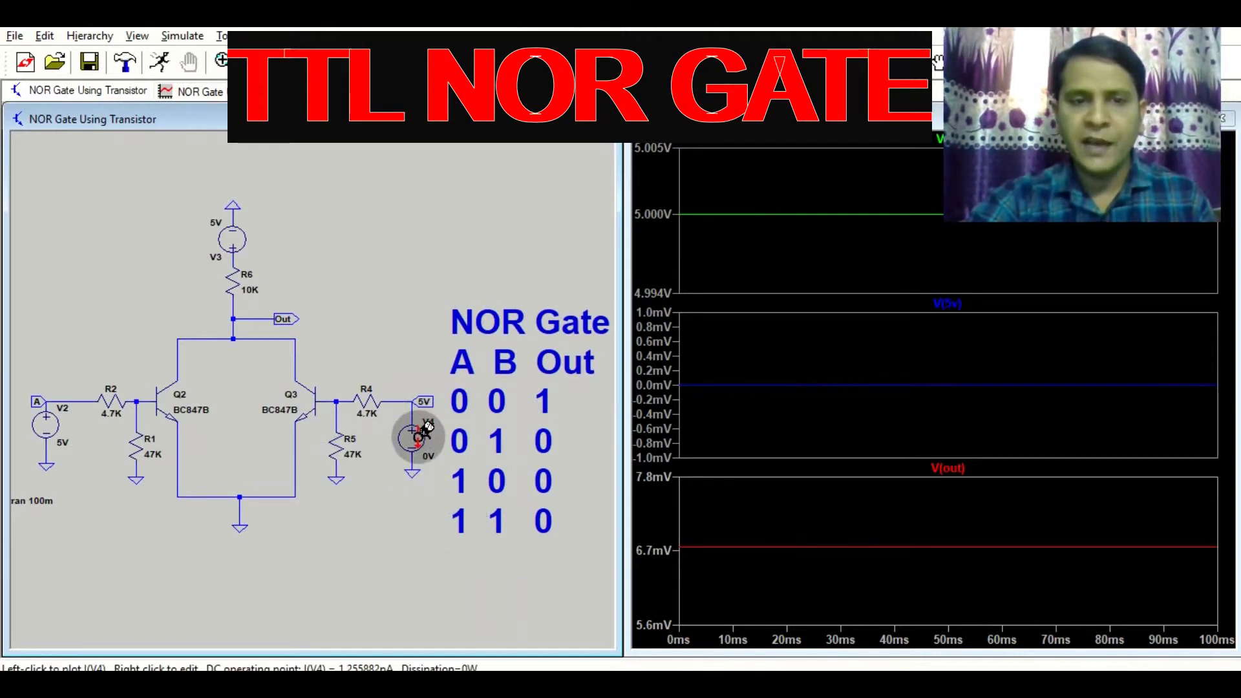
text(5V)
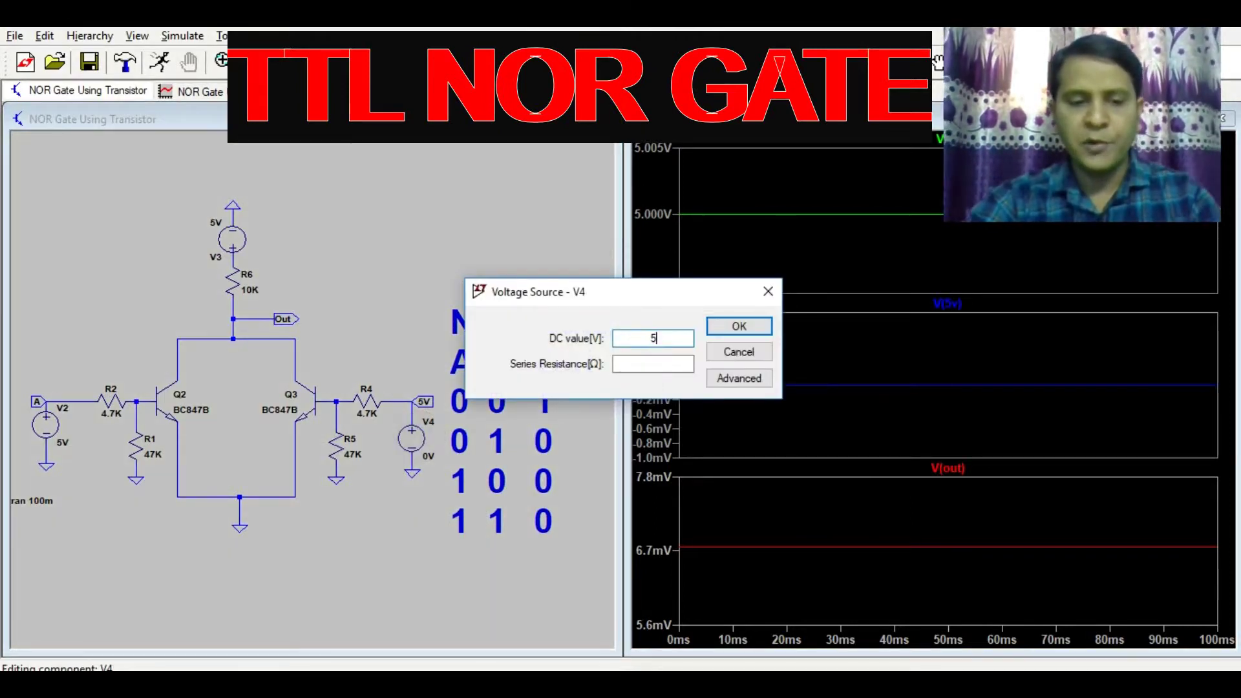
click(754, 326)
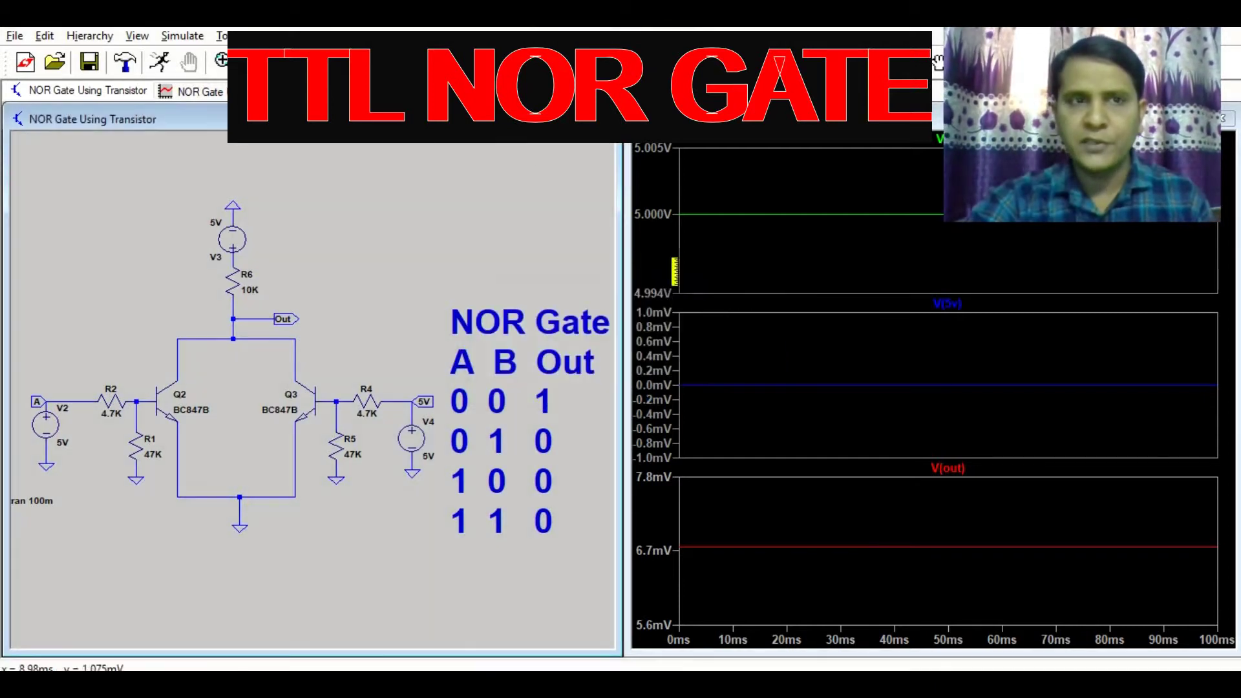
click(161, 57)
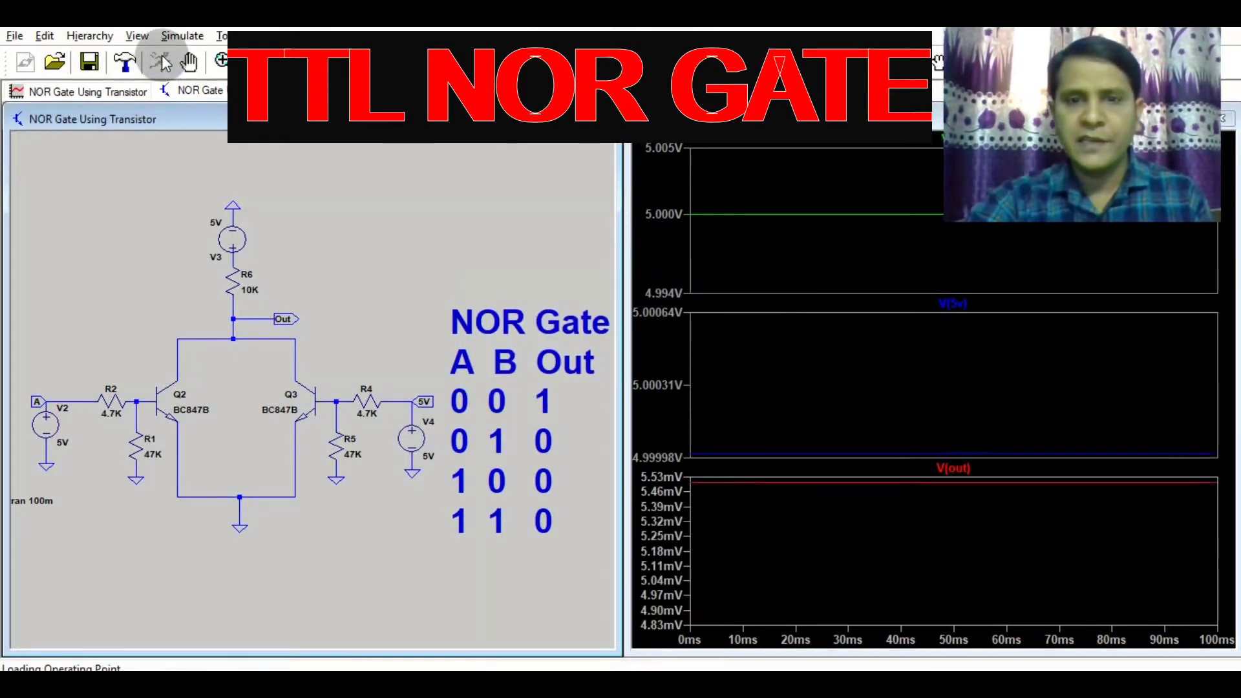